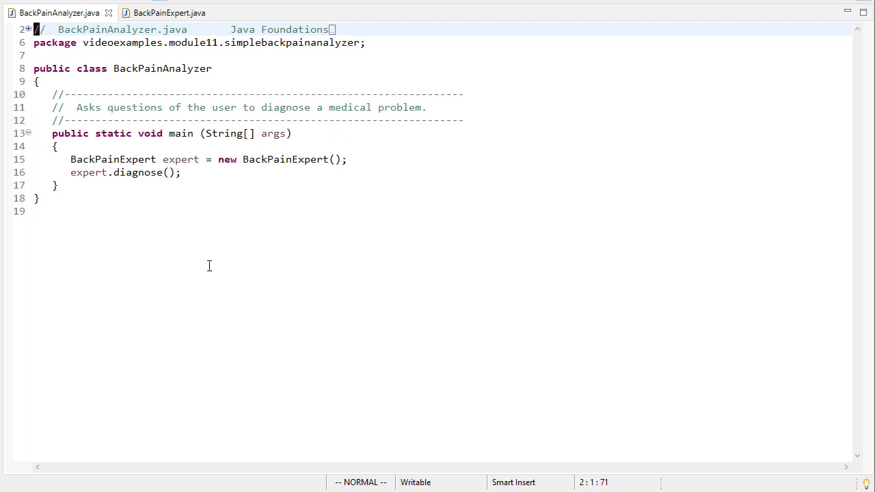
Highlight the BackPainExpert constructor call and the diagnose method call in main
double_click(273, 160)
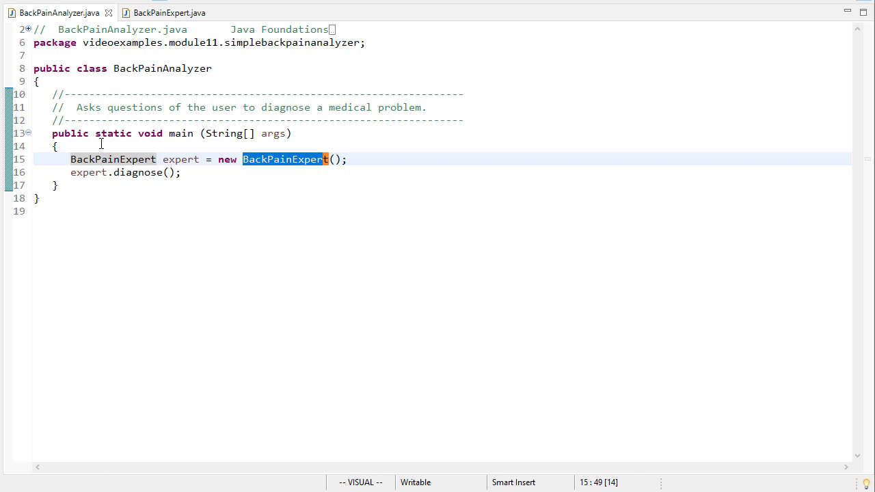
double_click(136, 173)
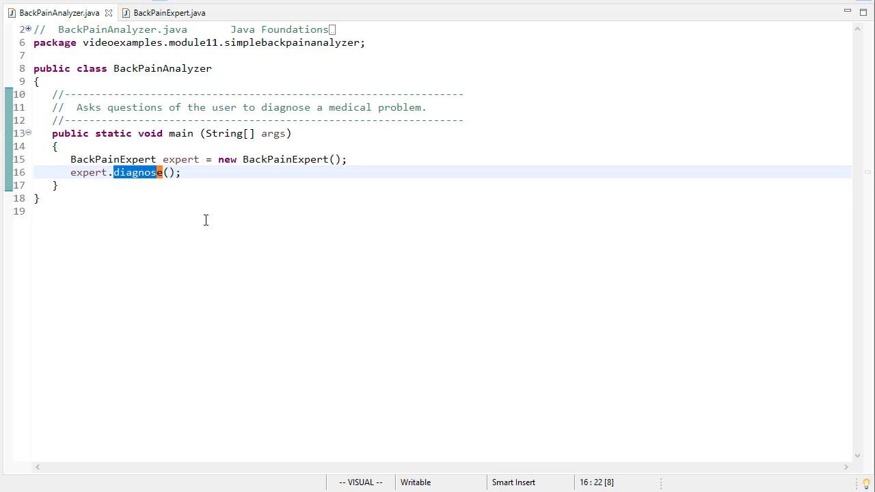
Switch to the BackPainExpert.java editor showing the node-building constructor
click(169, 13)
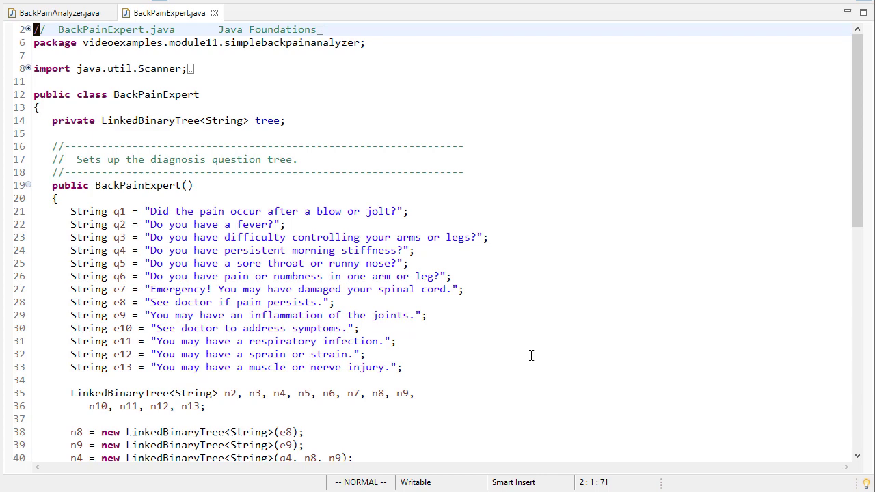
scroll(529, 356, down, 3)
scroll(527, 354, down, 3)
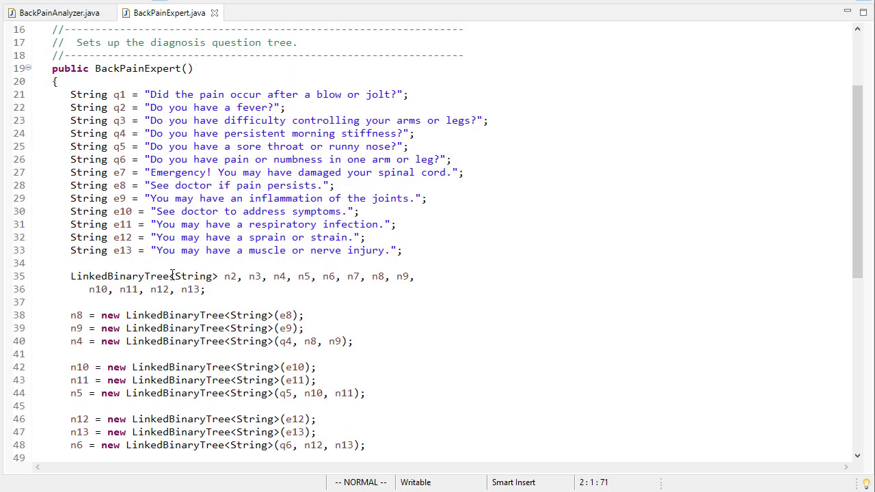
scroll(291, 327, down, 1)
scroll(291, 327, down, 2)
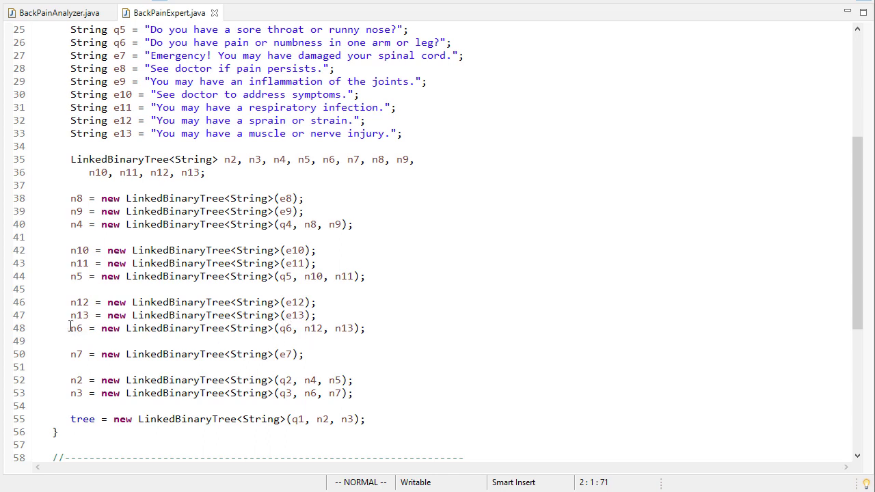
Highlight the line building node n6 and the q5/q6 question text in the constructor
drag(71, 328, 366, 328)
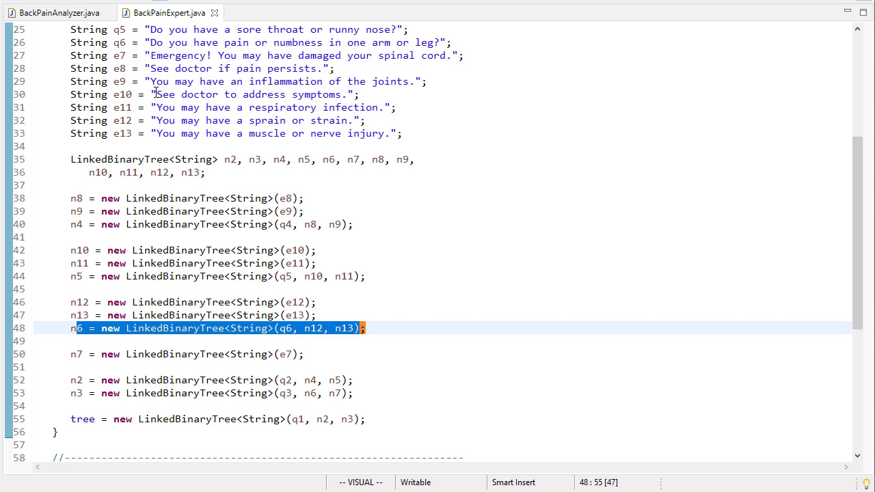
mouse_move(151, 43)
mouse_down()
mouse_move(433, 32)
mouse_move(440, 42)
mouse_up()
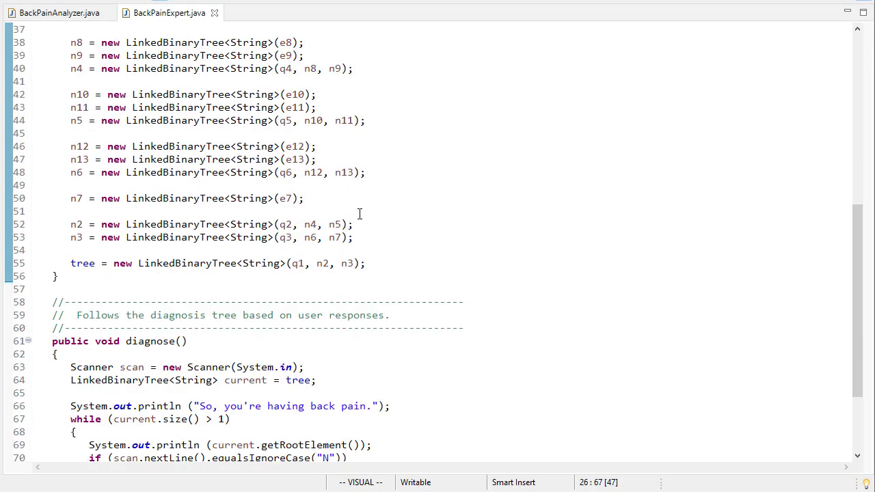
scroll(363, 214, down, 3)
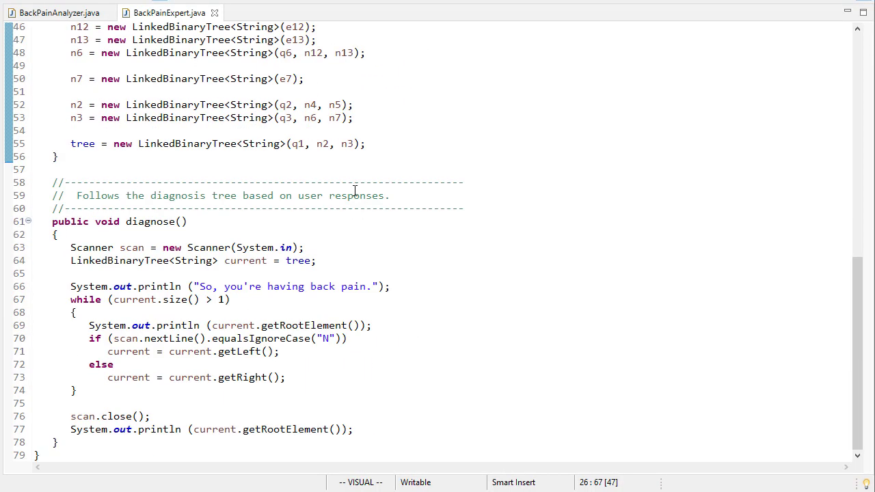